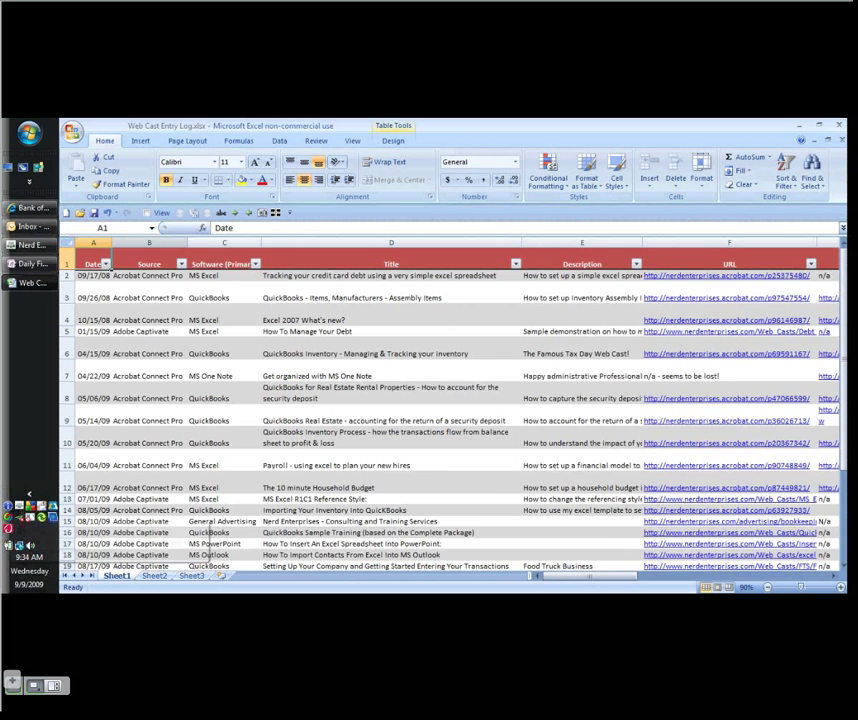
Bring up the Source column's filter list, showing Acrobat Connect Pro, Adobe Captivate and (Blanks).
key("Down")
key("Right")
key("Right")
key("Right")
key("Right")
key("Right")
key("Right")
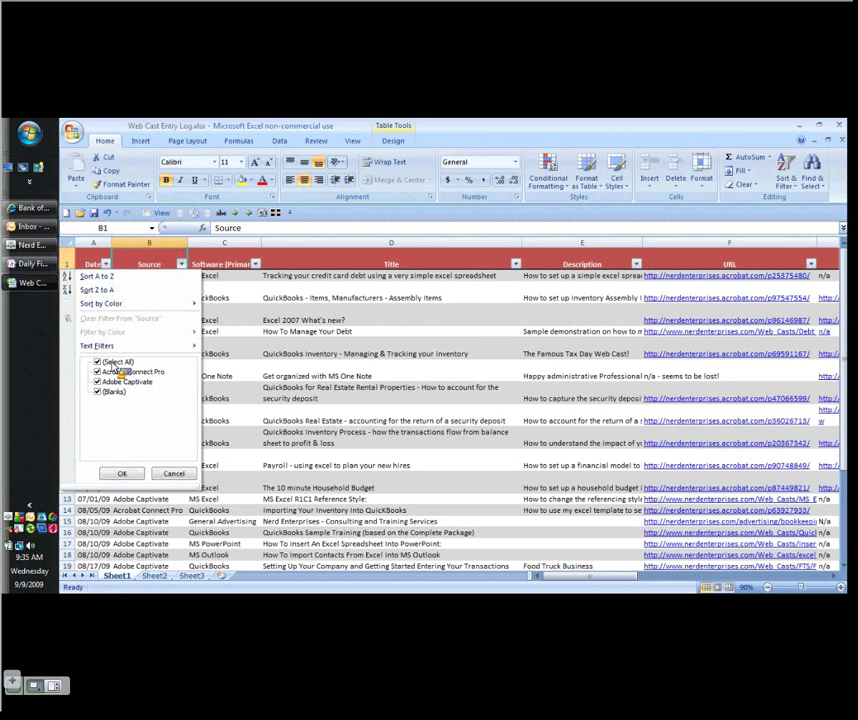
Filter the Source column to Adobe Captivate only, leaving 10 of 35 records.
left_click(116, 361)
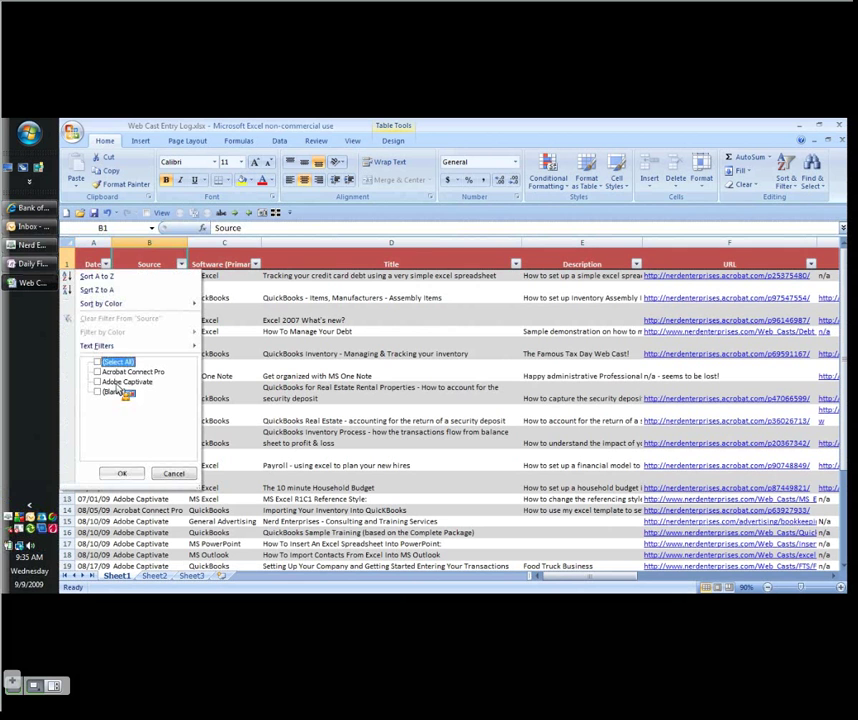
left_click(125, 381)
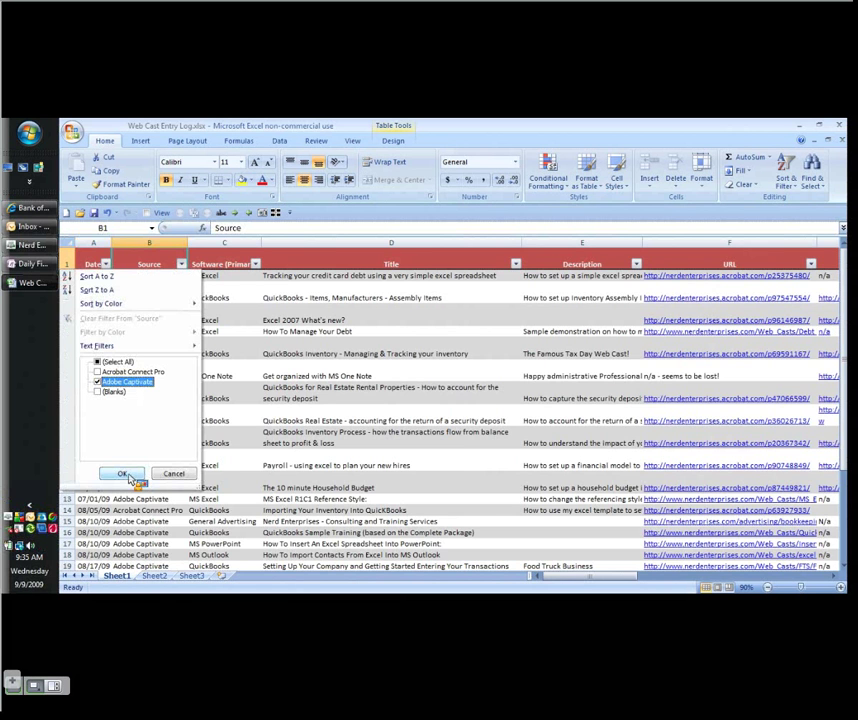
left_click(128, 476)
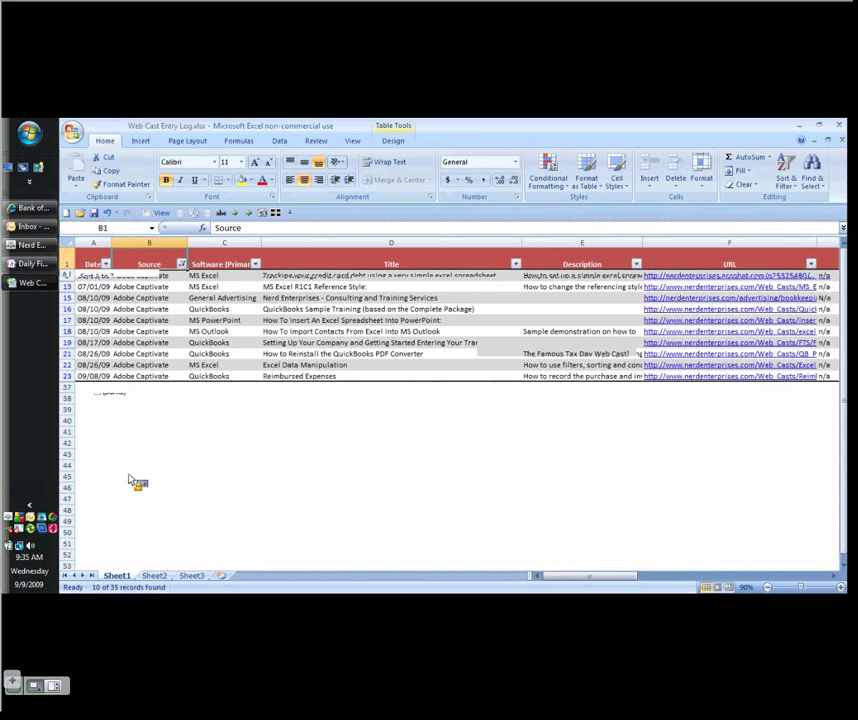
Filter Software (Primary) to QuickBooks only, leaving 4 of 35 Adobe Captivate records.
left_click(148, 320)
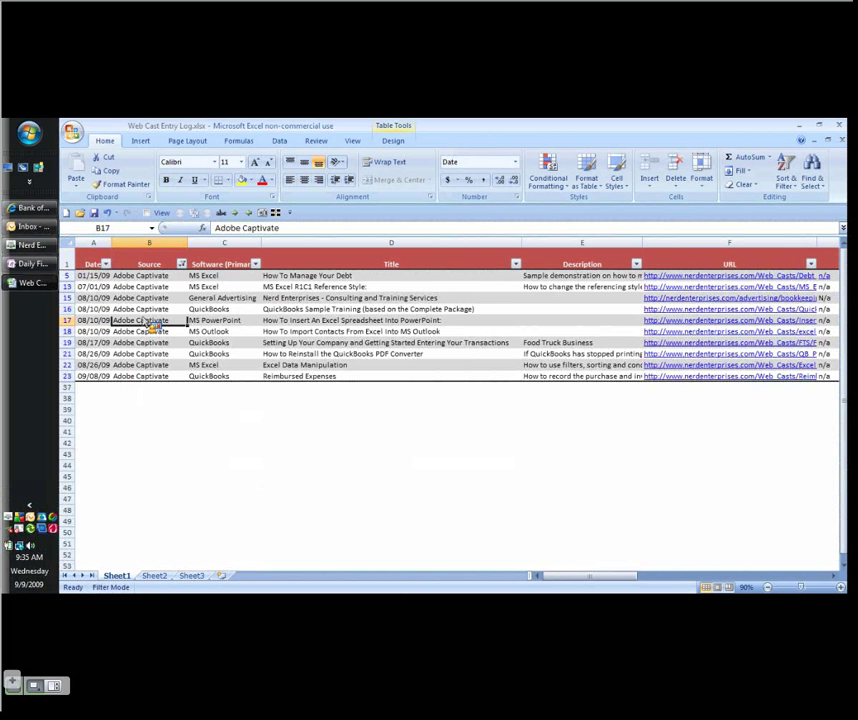
left_click(218, 287)
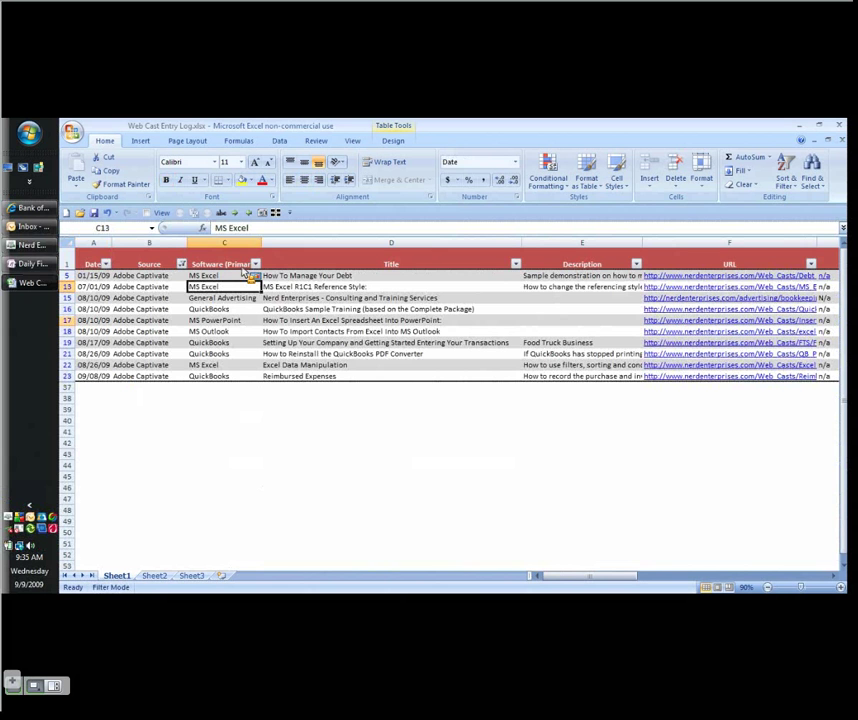
left_click(243, 274)
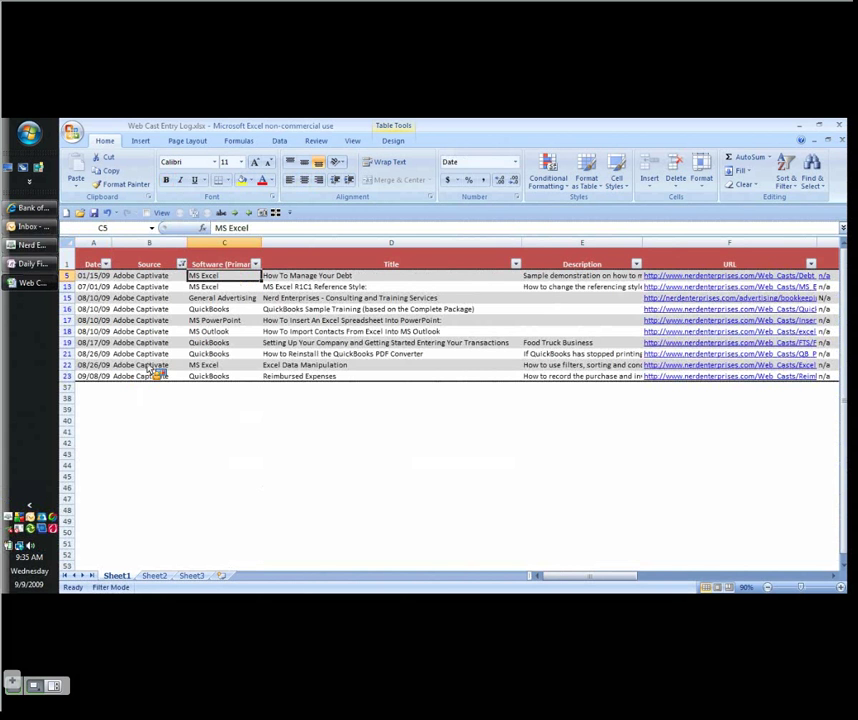
key("alt+Down")
left_click(150, 362)
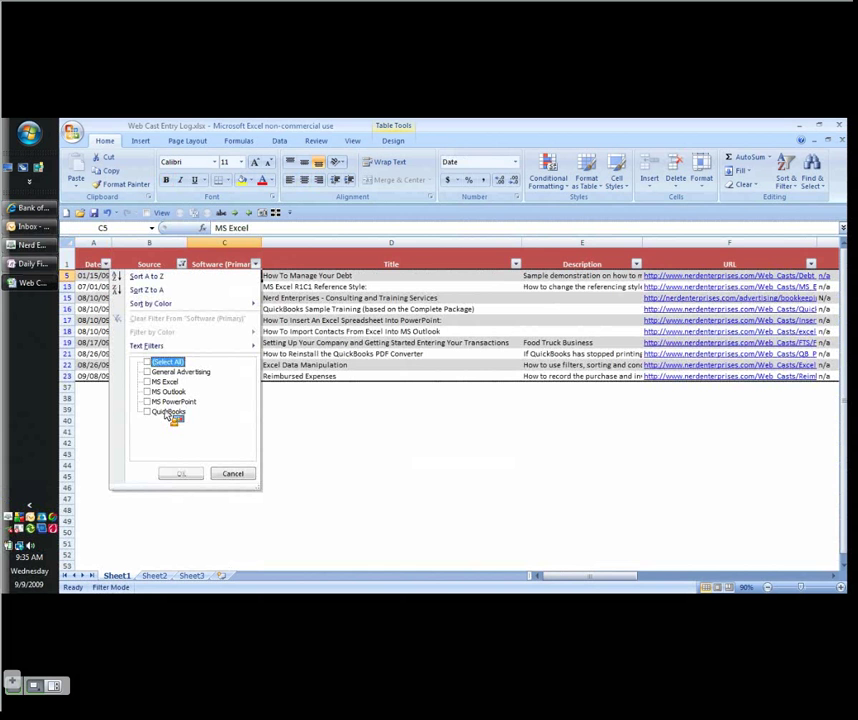
left_click(168, 412)
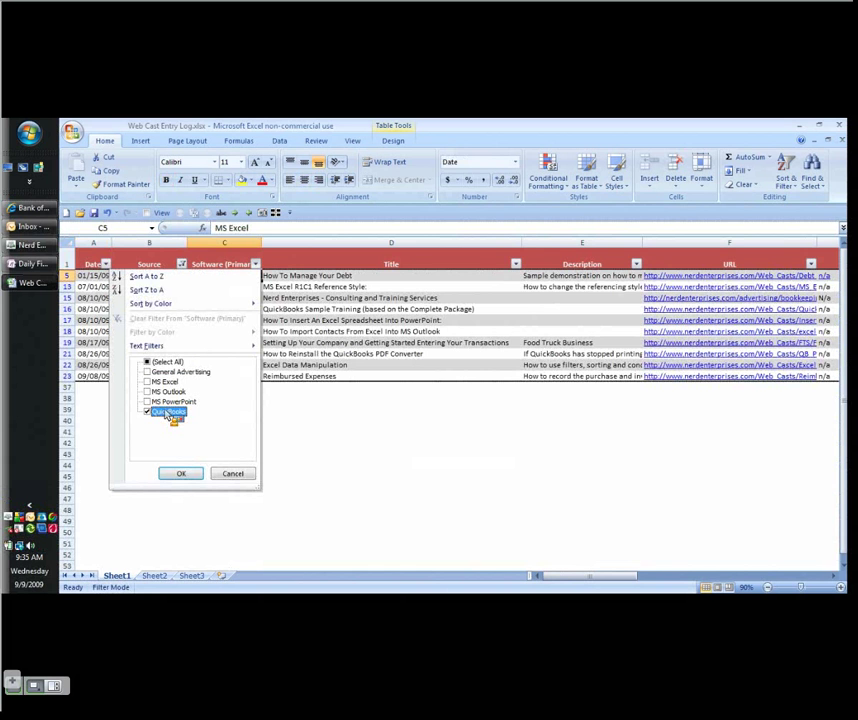
left_click(181, 474)
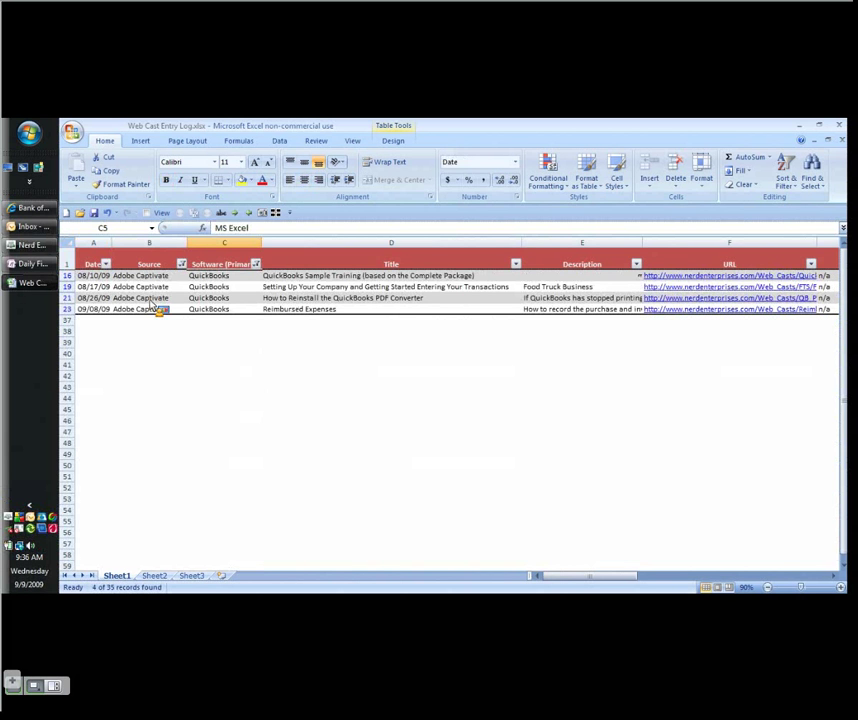
Reselect all sources in the Source filter, showing 10 QuickBooks records from both sources.
left_click(225, 298)
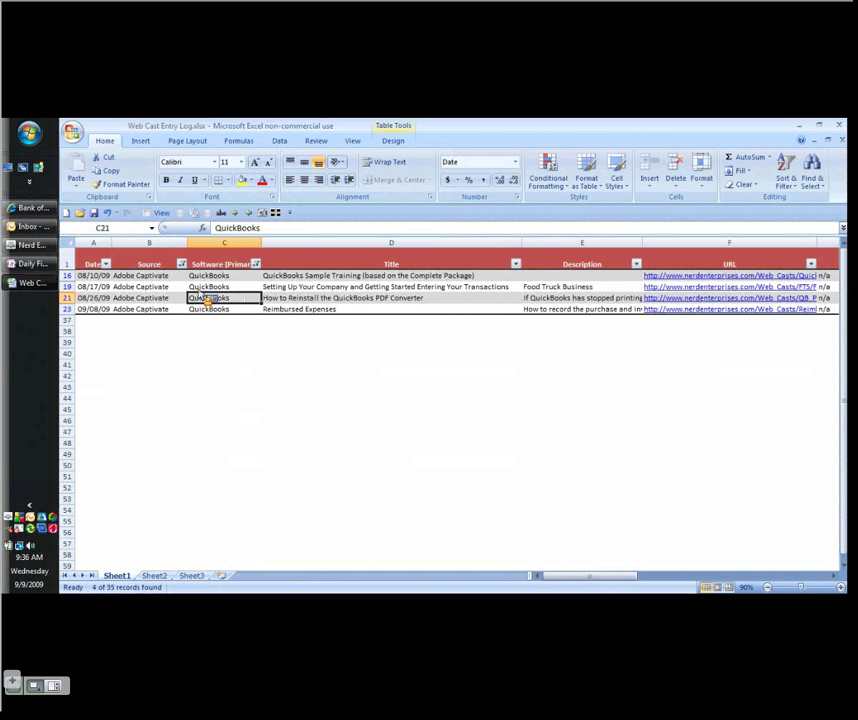
left_click(184, 298)
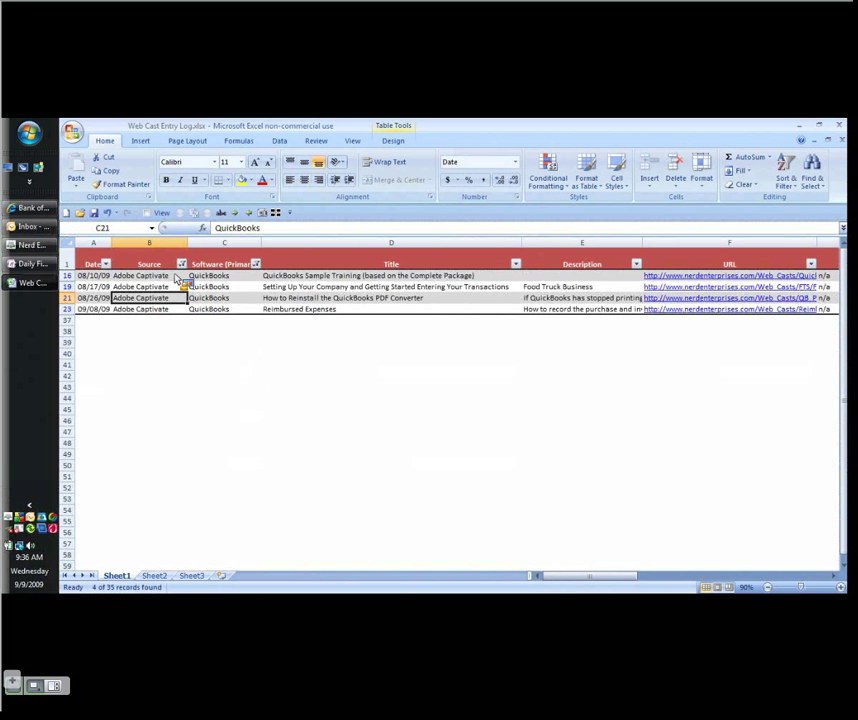
left_click(181, 264)
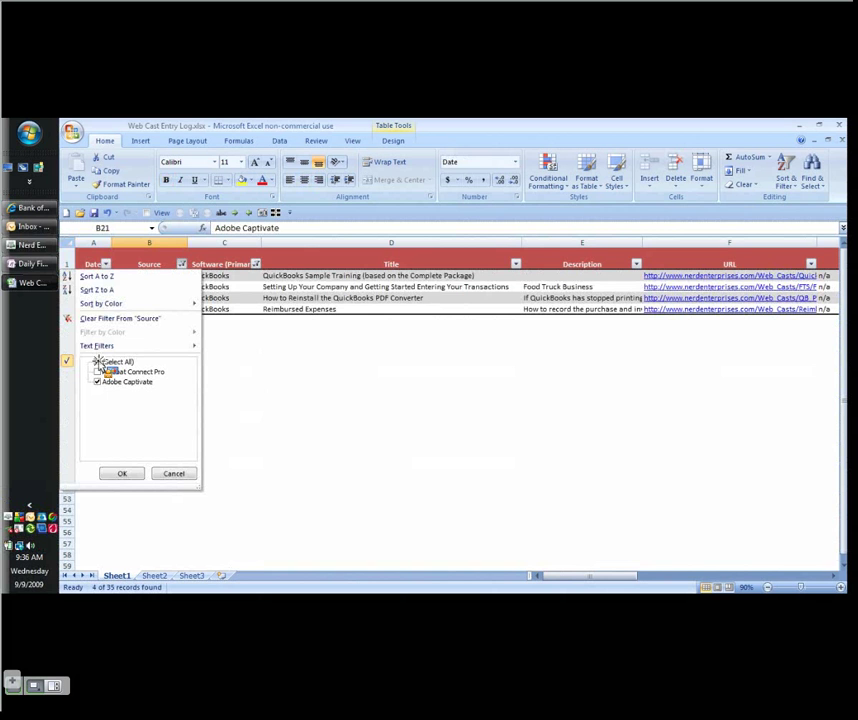
left_click(97, 362)
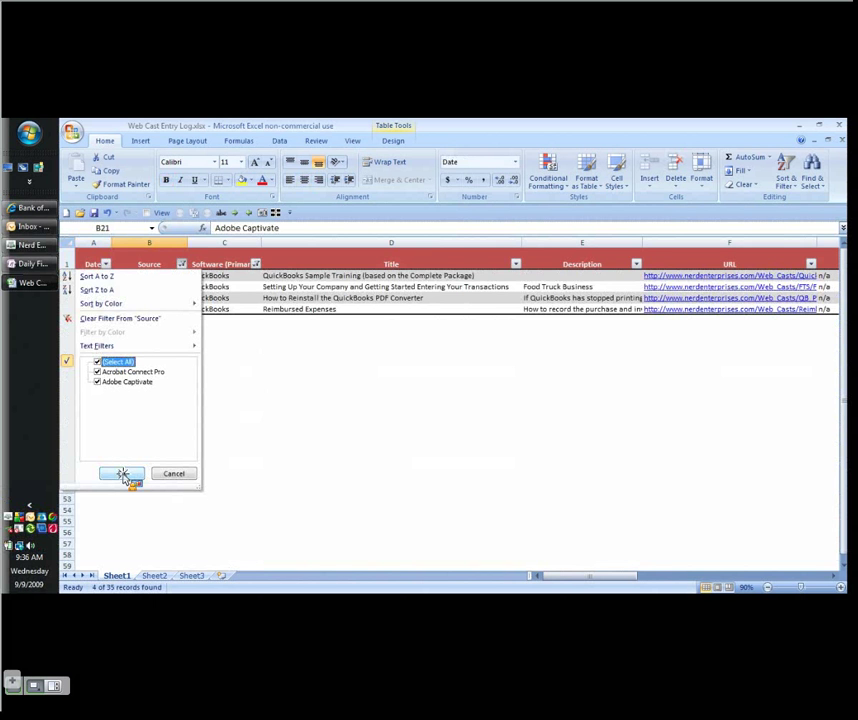
key("Return")
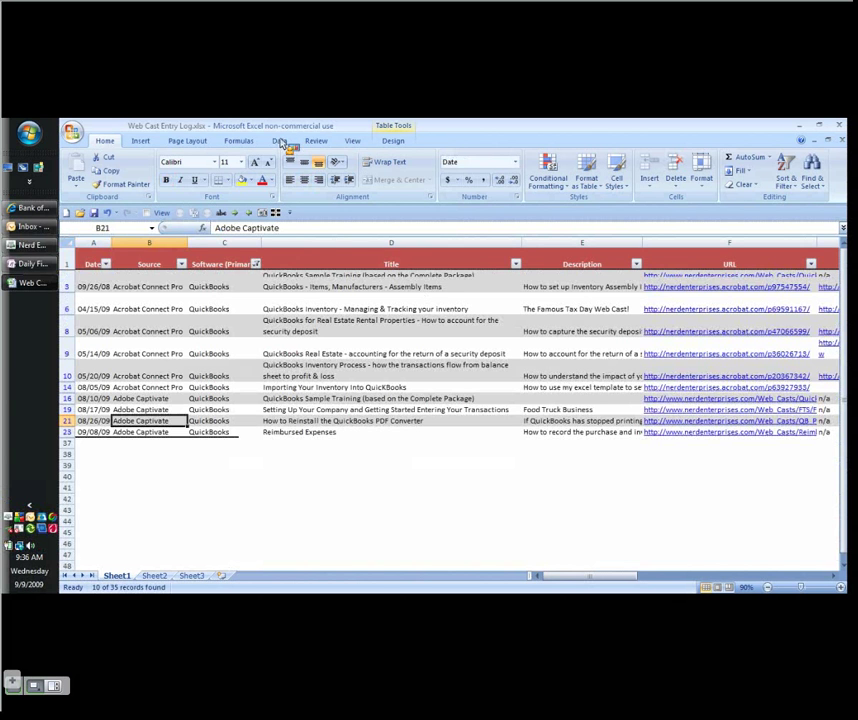
Toggle Filter off and back on from the Data tab, clearing filters so every record shows.
left_click(280, 141)
key("ctrl+Up")
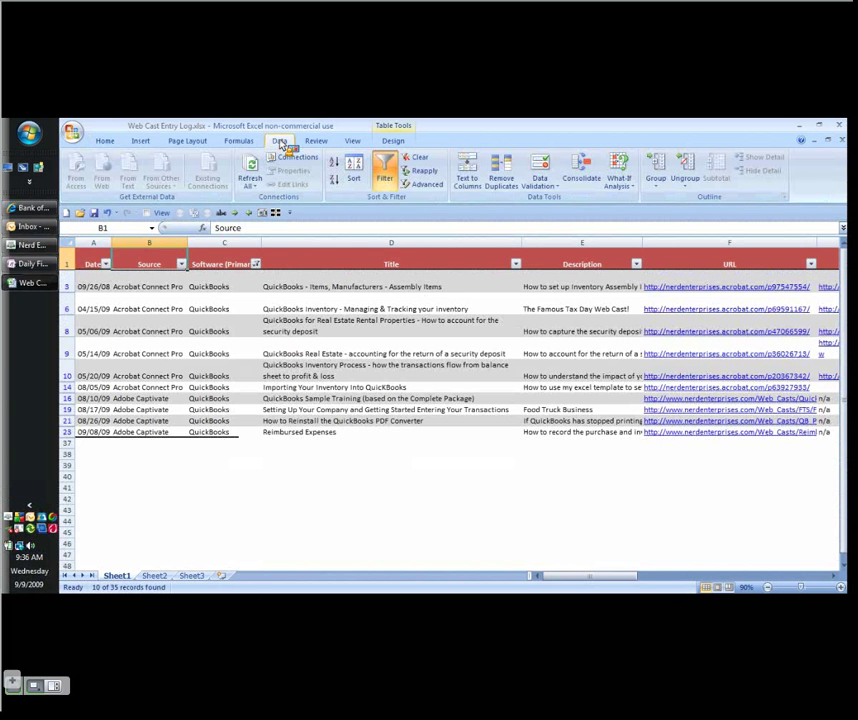
left_click(386, 180)
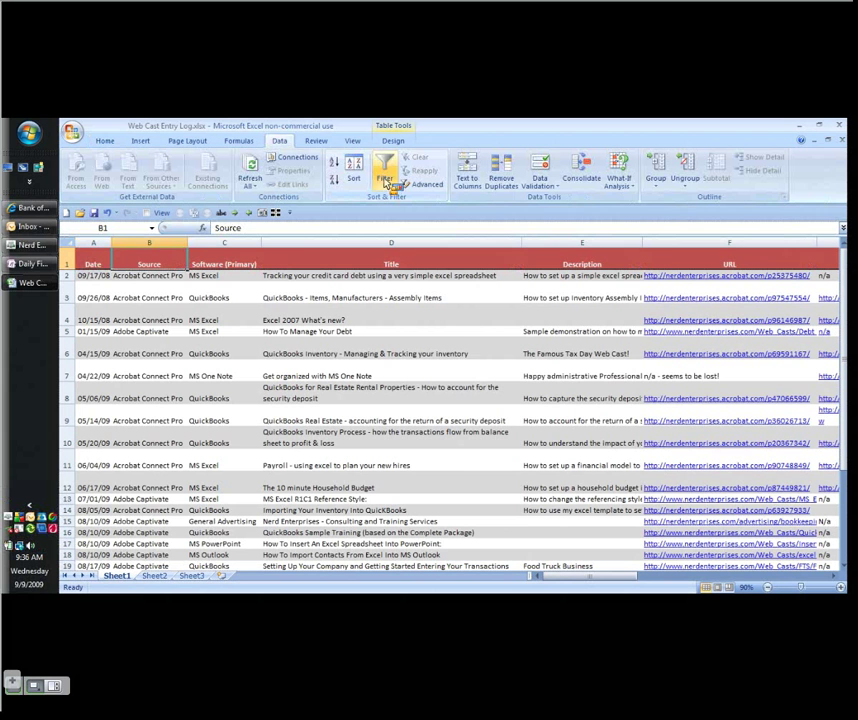
left_click(387, 181)
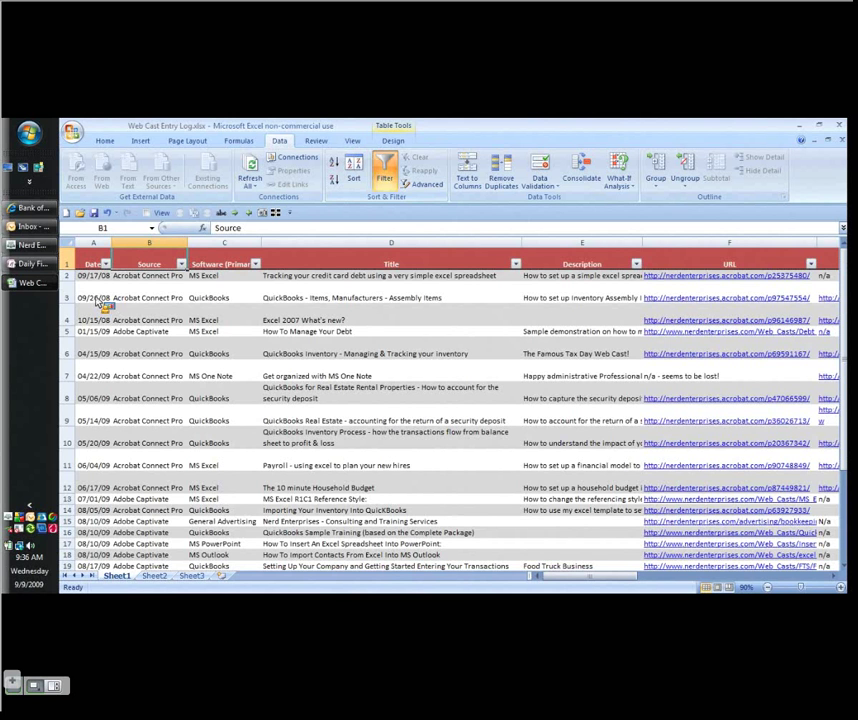
left_click(68, 354)
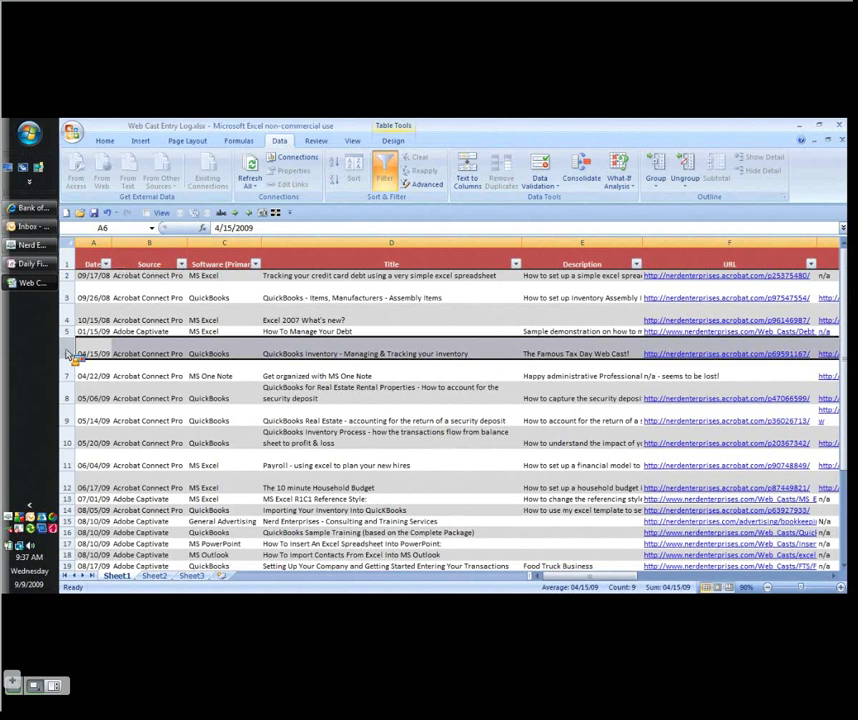
Select the entire log from the Date header, copy it, and paste it onto Sheet2 at A1.
left_click(105, 141)
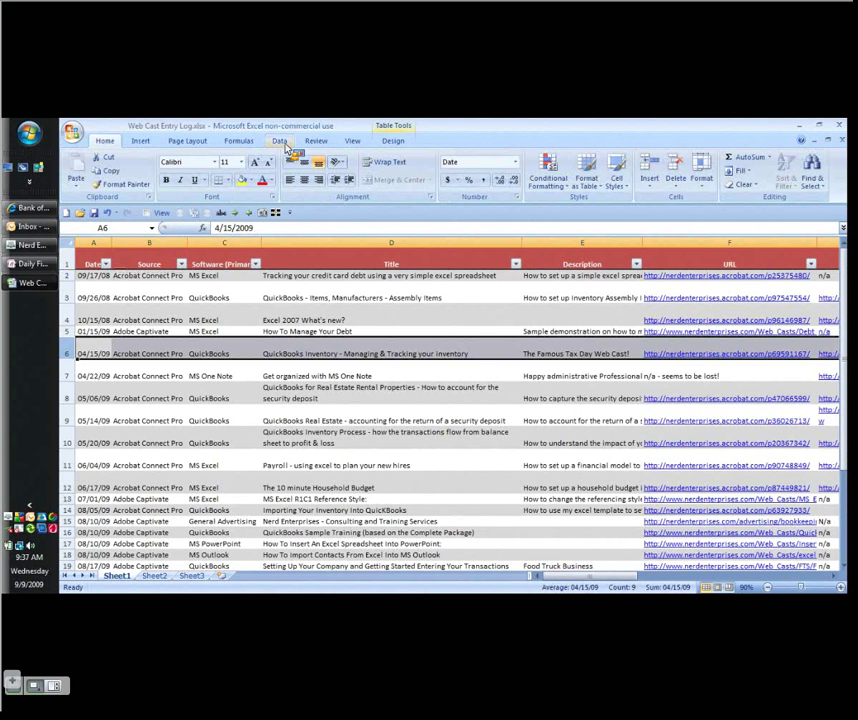
left_click(97, 262)
key("ctrl+shift+Right")
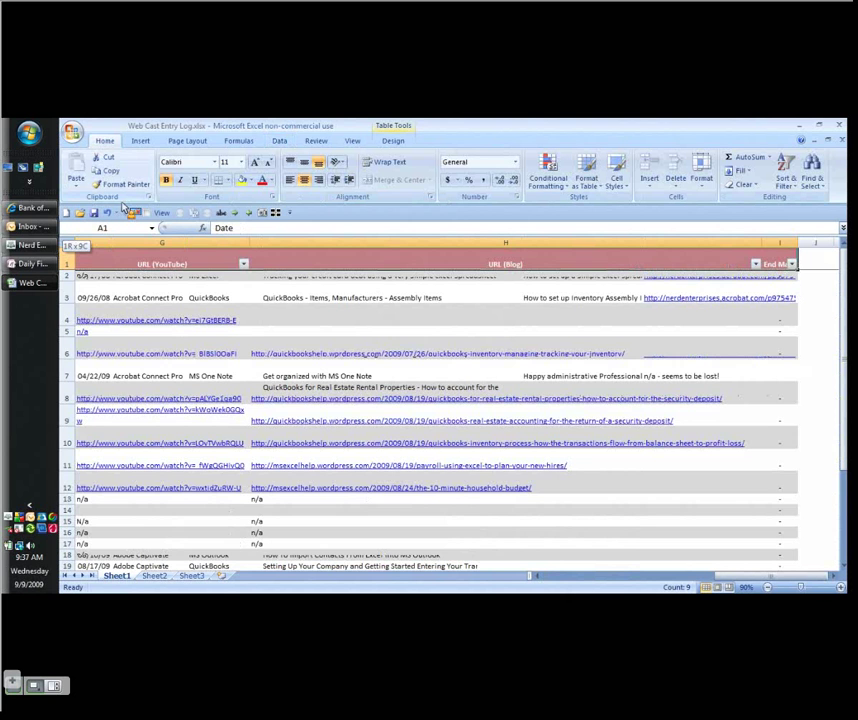
key("ctrl+shift+Down")
key("ctrl+c")
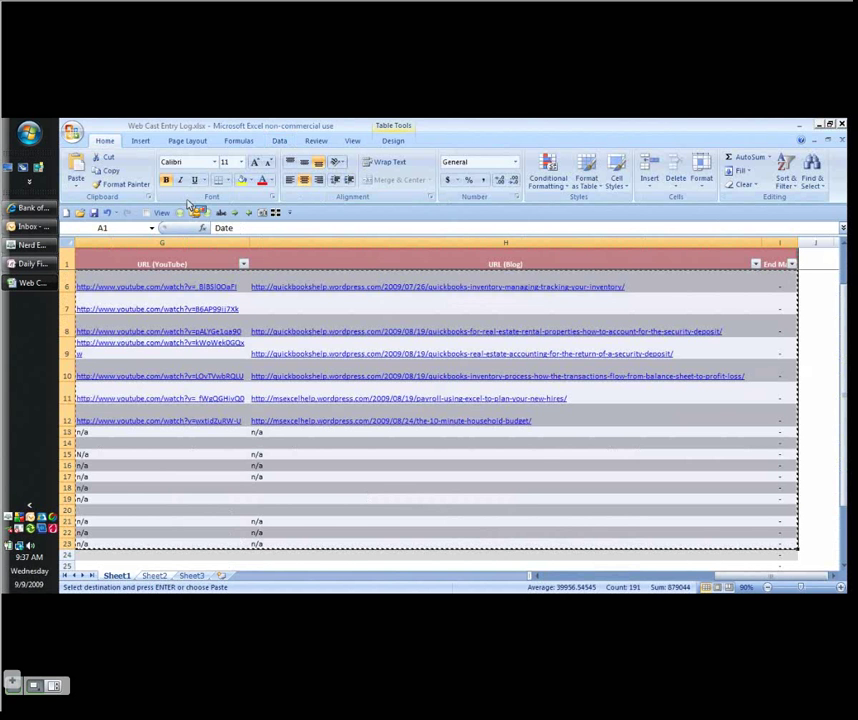
key("ctrl+Page_Down")
key("ctrl+v")
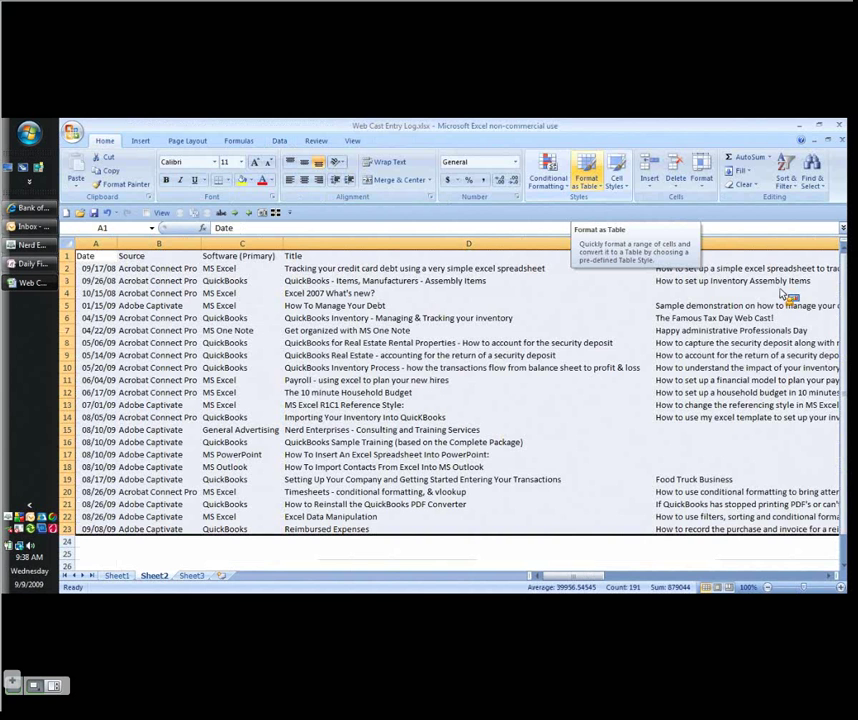
Format the Sheet2 data as Table1 with a red-header banded style and headers.
key("alt+h")
key("t")
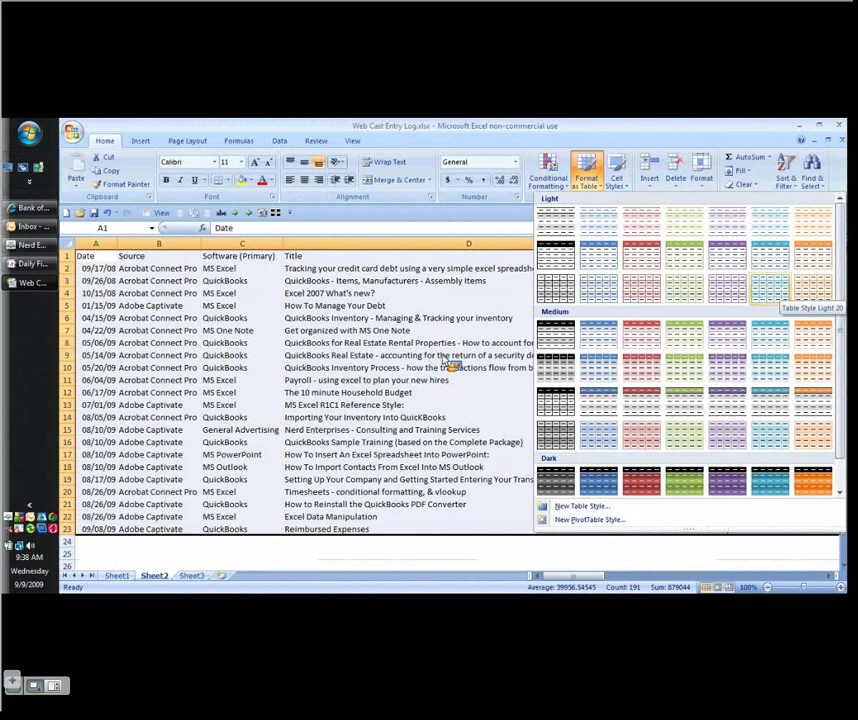
key("Return")
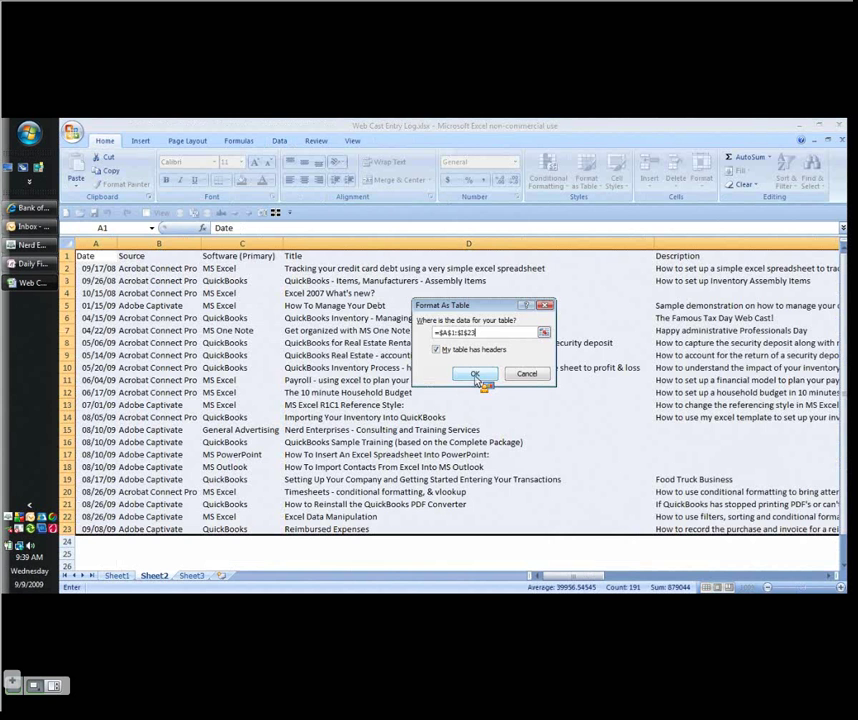
left_click(475, 376)
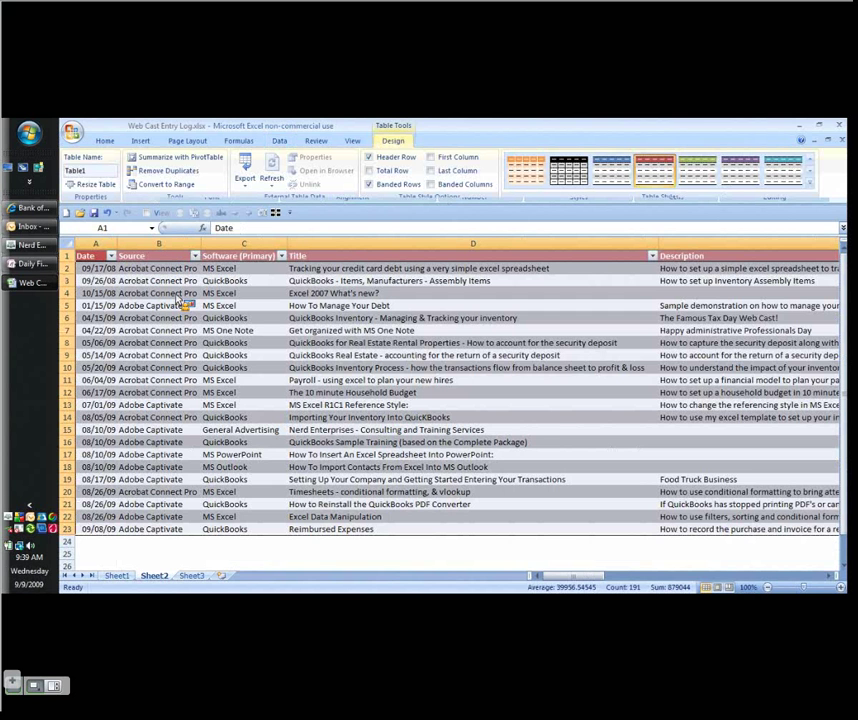
key("Down")
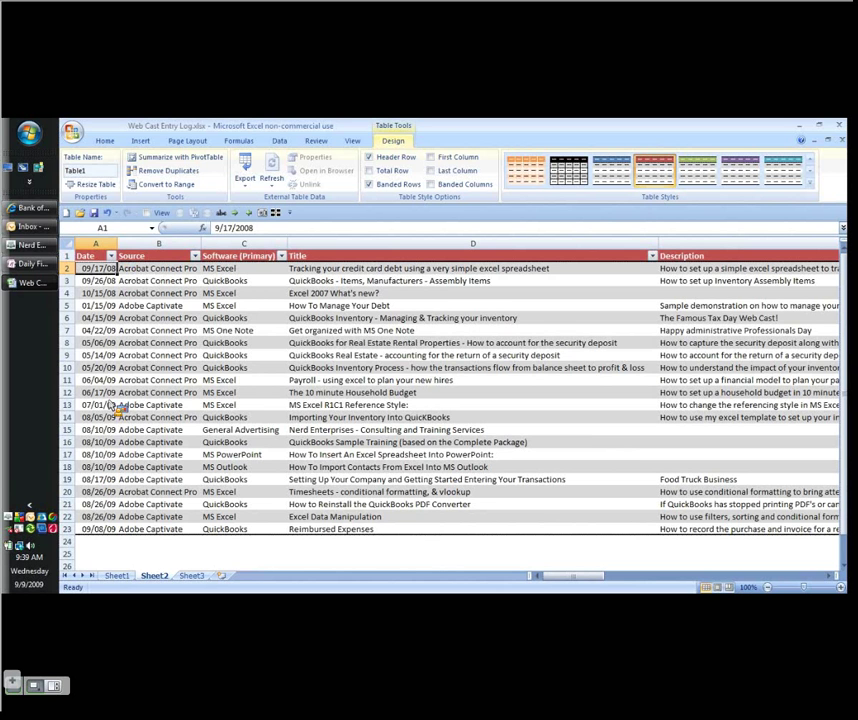
In the Date column filter, collapse the year nodes, keeping 2009 checked and clearing 2008.
key("alt+Down")
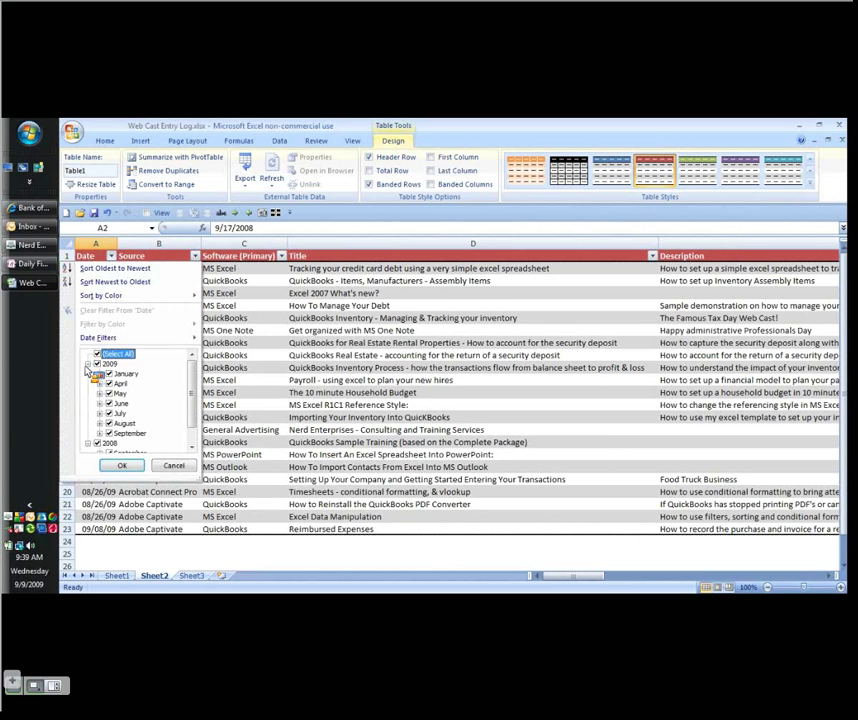
left_click(88, 365)
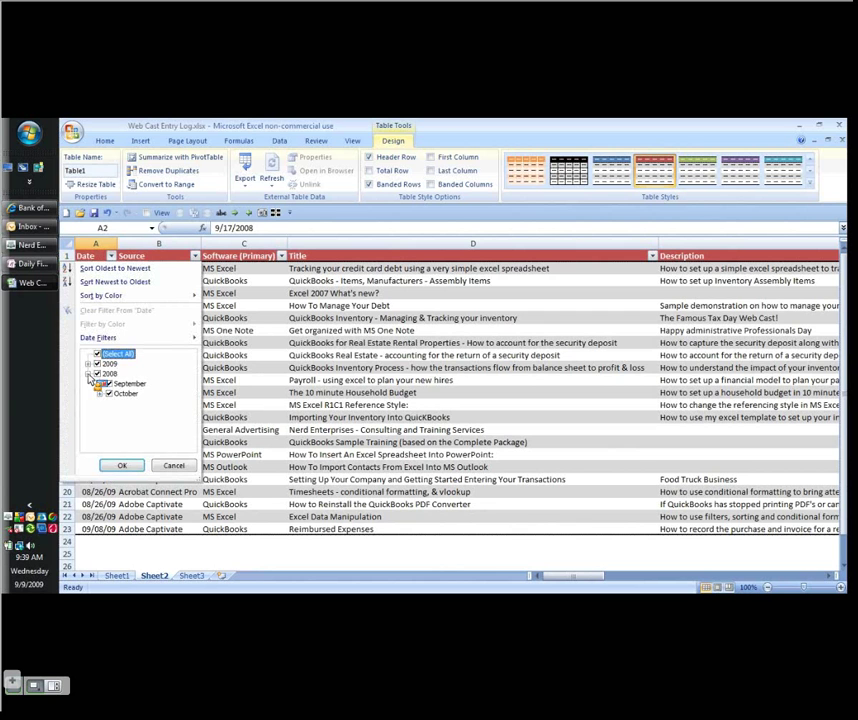
left_click(88, 375)
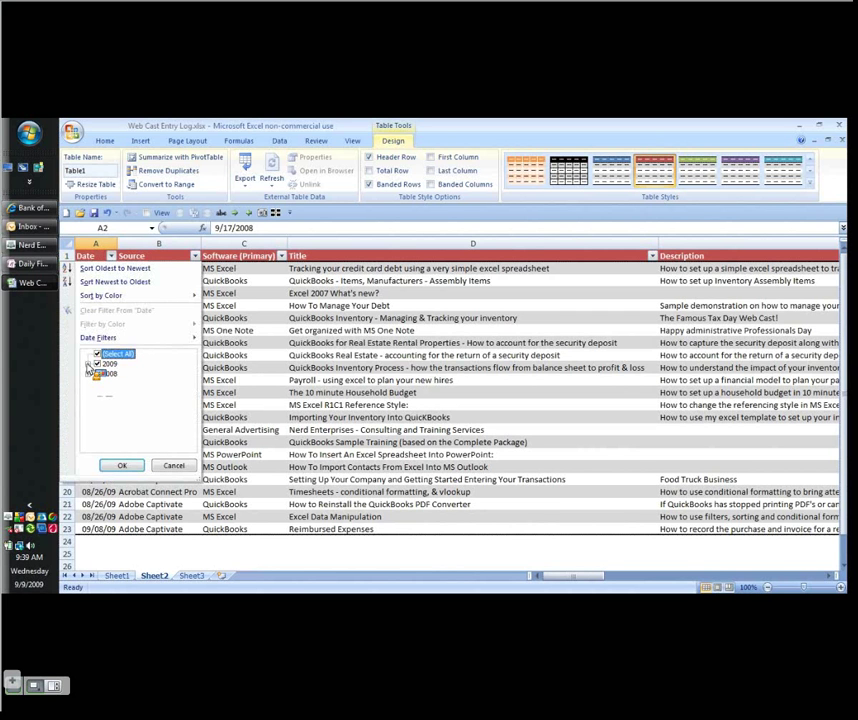
left_click(97, 376)
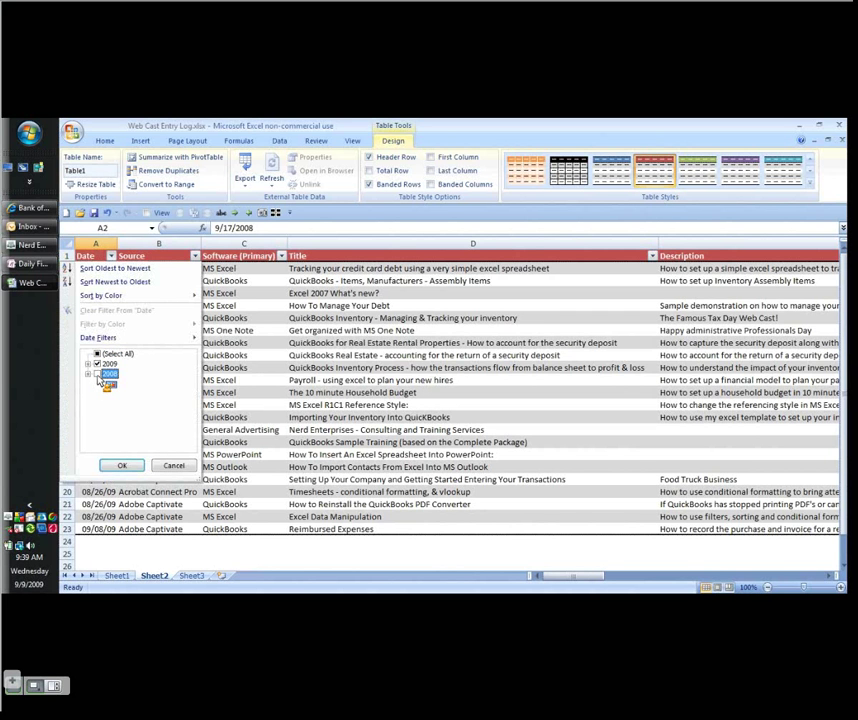
left_click(124, 466)
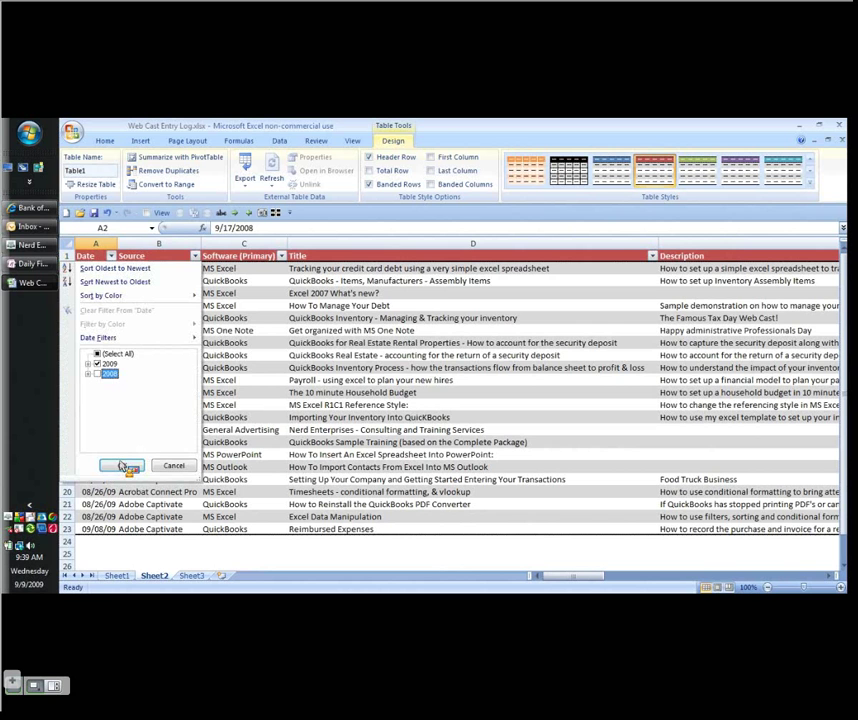